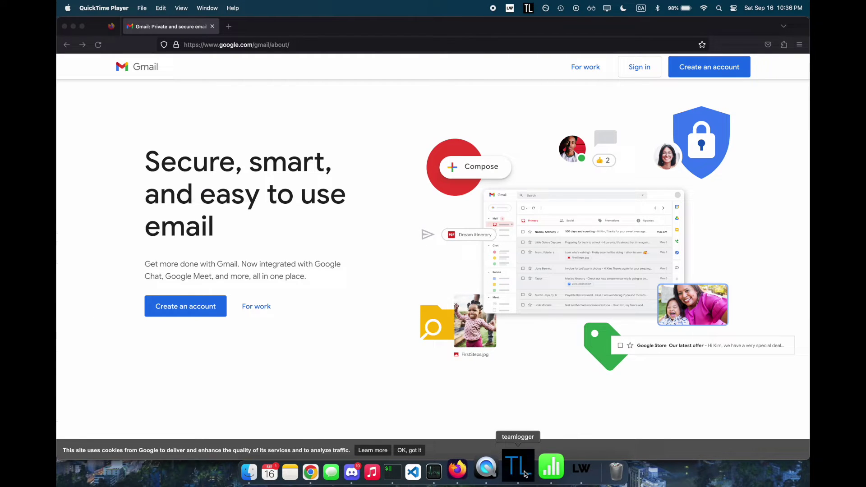
# Step: Open TeamLogger, centre its tracker window over Gmail, and bring up LazyWork's settings
pyautogui.click(524, 474)
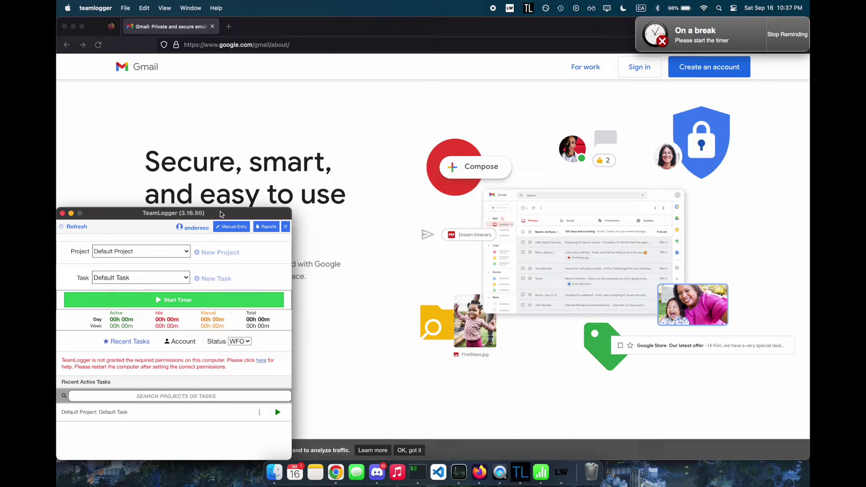
pyautogui.moveTo(222, 215); pyautogui.dragTo(523, 94)
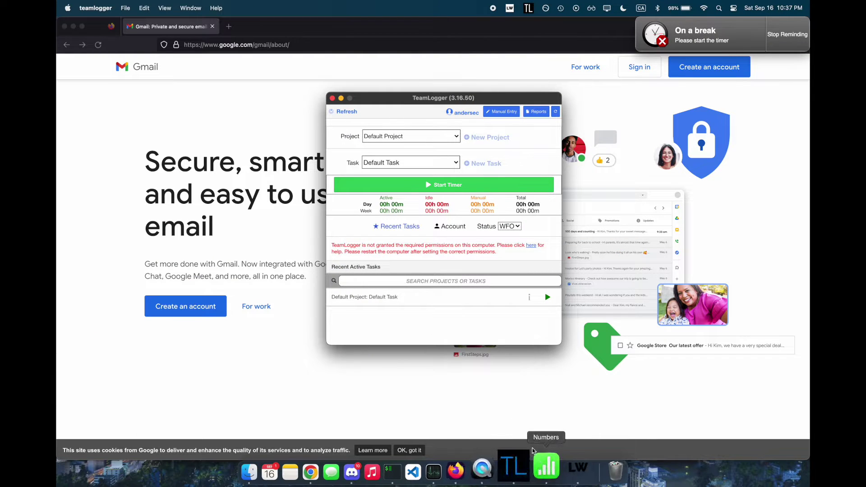
pyautogui.click(562, 469)
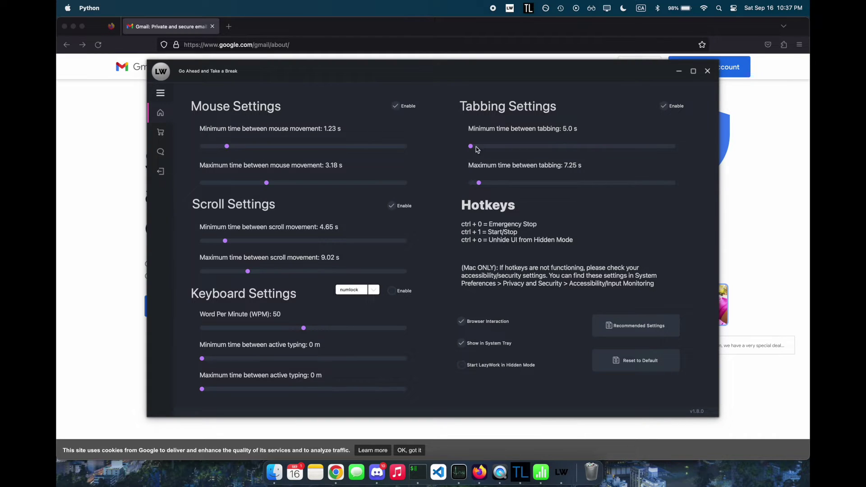
# Step: Set LazyWork's tabbing interval to 5.95–8.67 seconds and minimise LazyWork
pyautogui.moveTo(472, 147); pyautogui.dragTo(475, 147)
pyautogui.moveTo(479, 184); pyautogui.dragTo(484, 184)
pyautogui.click(679, 71)
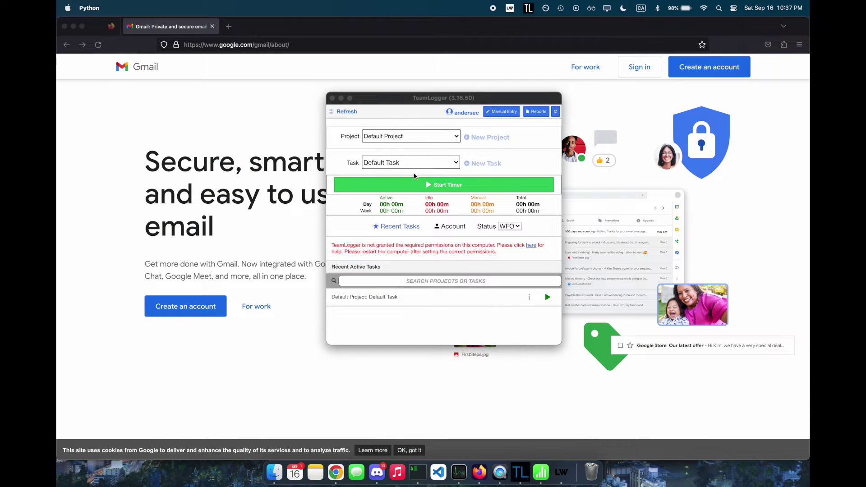
# Step: Start the TeamLogger timer on the default task and close its window, leaving the floating tracker bar
pyautogui.click(517, 163)
pyautogui.click(443, 185)
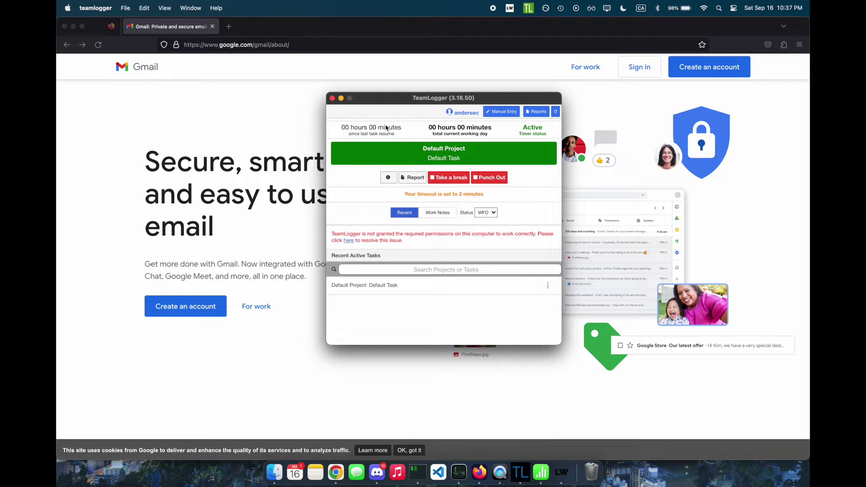
pyautogui.click(332, 99)
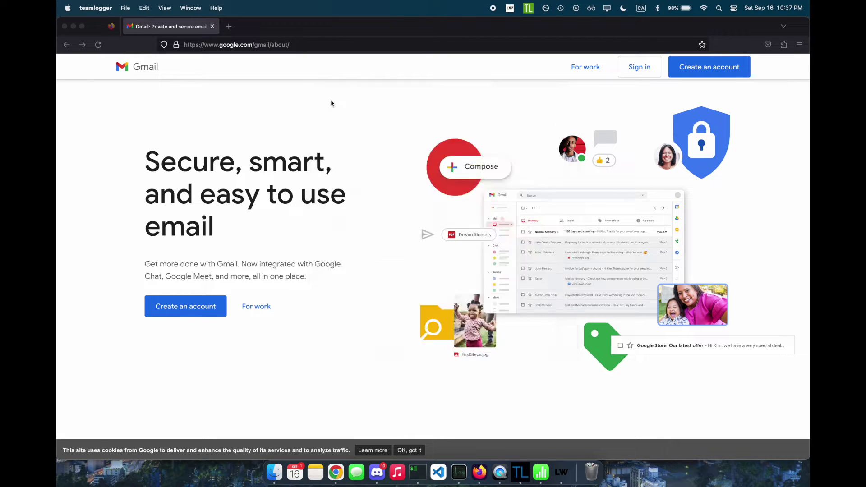
pyautogui.scroll(-1, 359, 122)
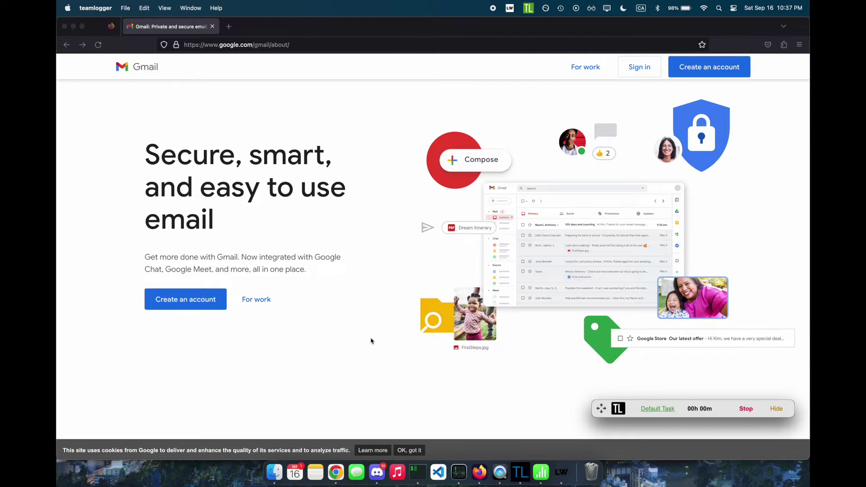
pyautogui.scroll(-5, 166, 453)
pyautogui.scroll(-2, 166, 452)
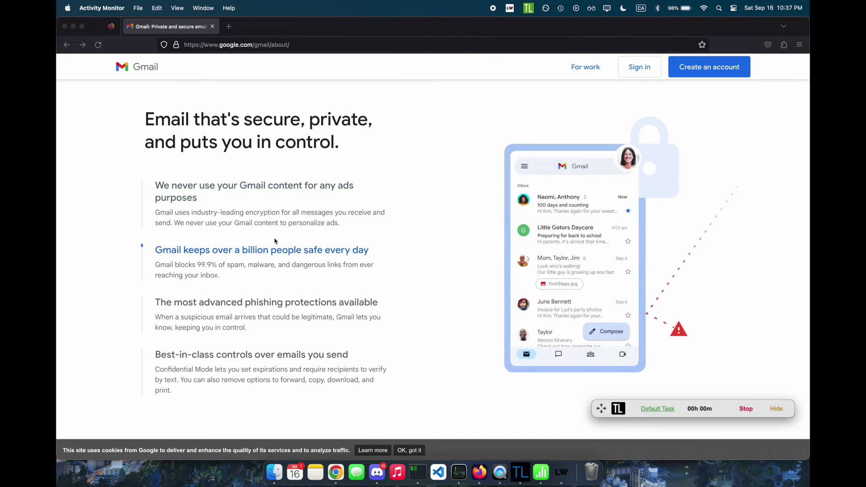
pyautogui.scroll(-5, 166, 453)
pyautogui.scroll(2, 765, 62)
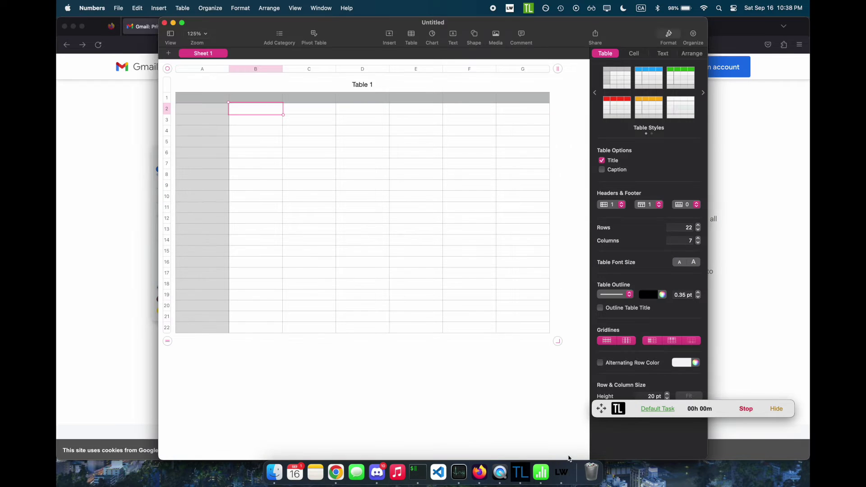
# Step: Switch between the Numbers sheet and Gmail, then put the TeamLogger timer on break at one minute
pyautogui.click(689, 469)
pyautogui.scroll(-5, 589, 348)
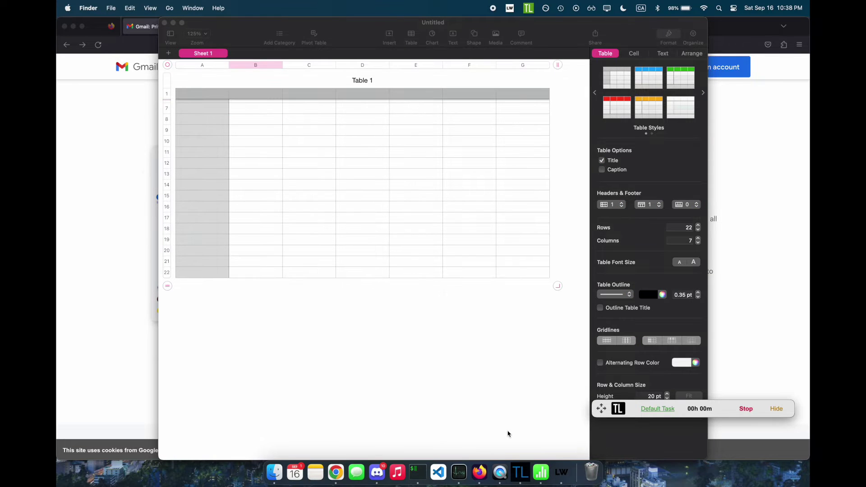
pyautogui.click(470, 368)
pyautogui.click(71, 416)
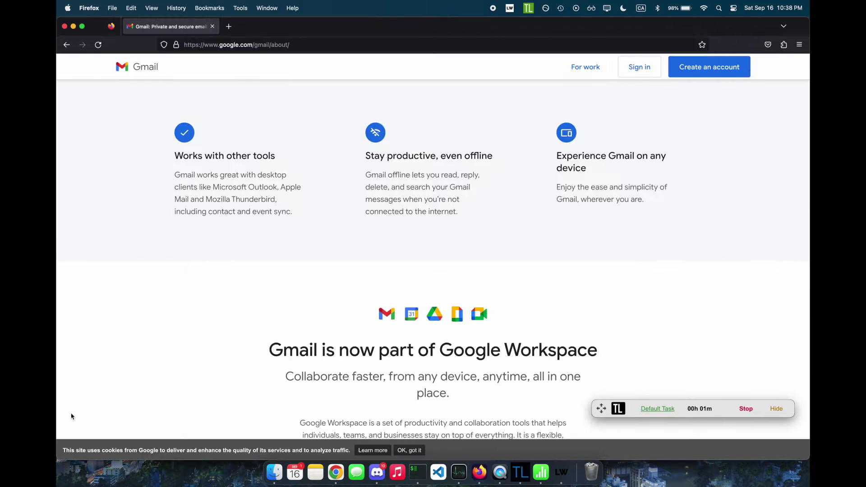
pyautogui.scroll(-5, 735, 148)
pyautogui.click(820, 251)
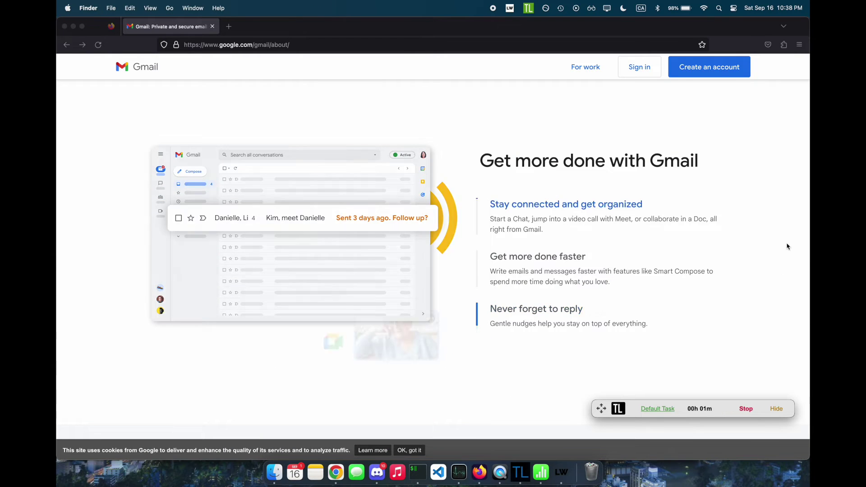
pyautogui.click(609, 136)
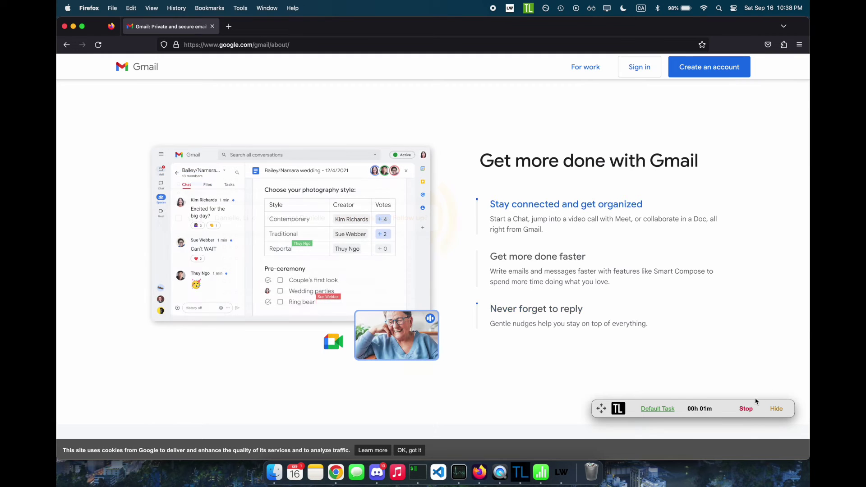
pyautogui.click(745, 413)
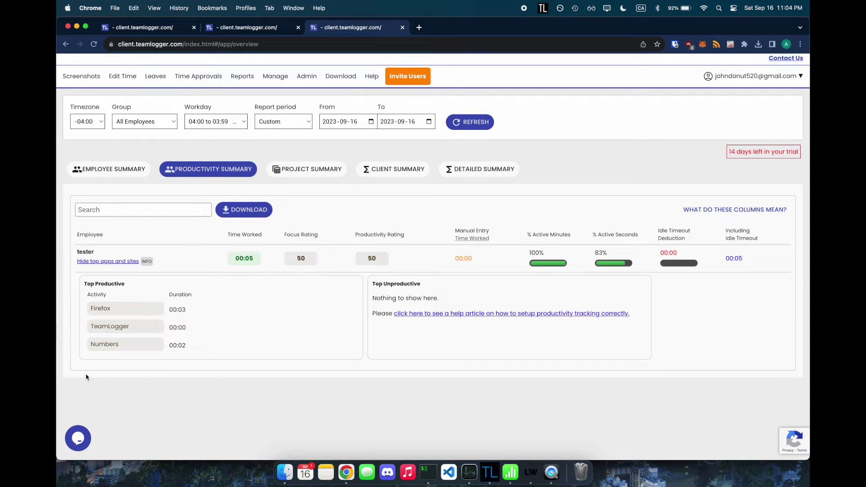
pyautogui.scroll(3, 181, 343)
pyautogui.scroll(3, 181, 343)
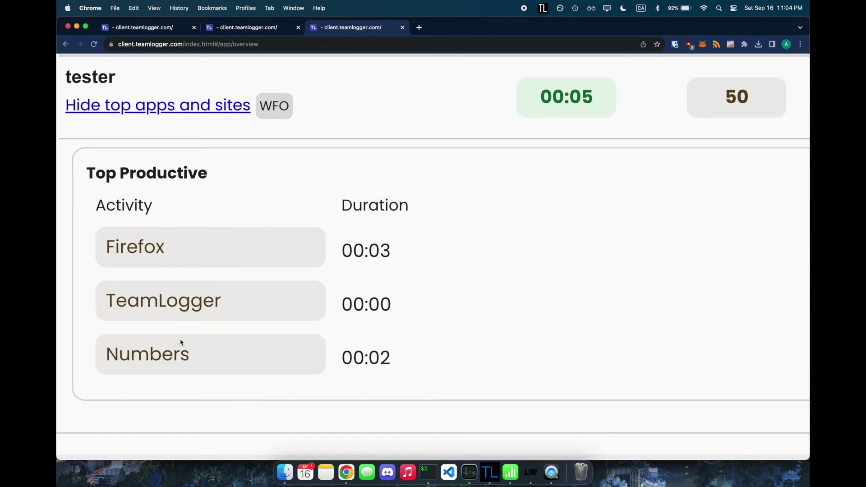
pyautogui.scroll(-3, 181, 343)
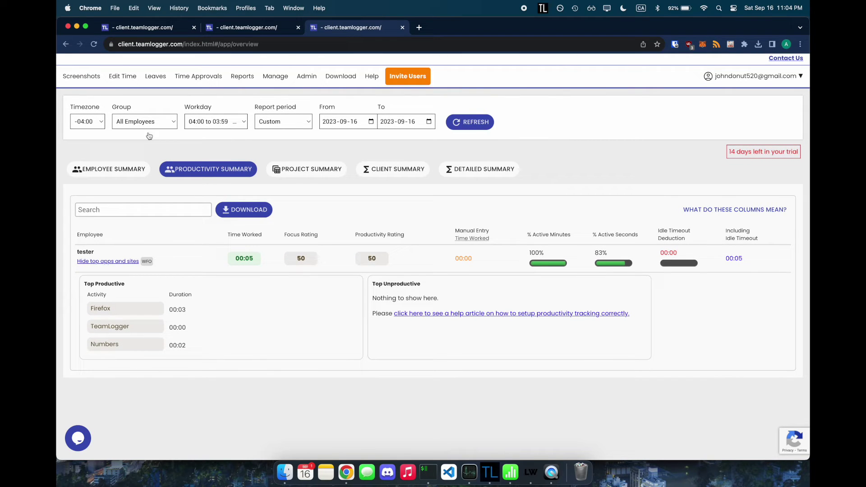
# Step: View the Project, Detailed and Employee summaries, then refresh to show tester's 5 minutes worked
pyautogui.click(307, 175)
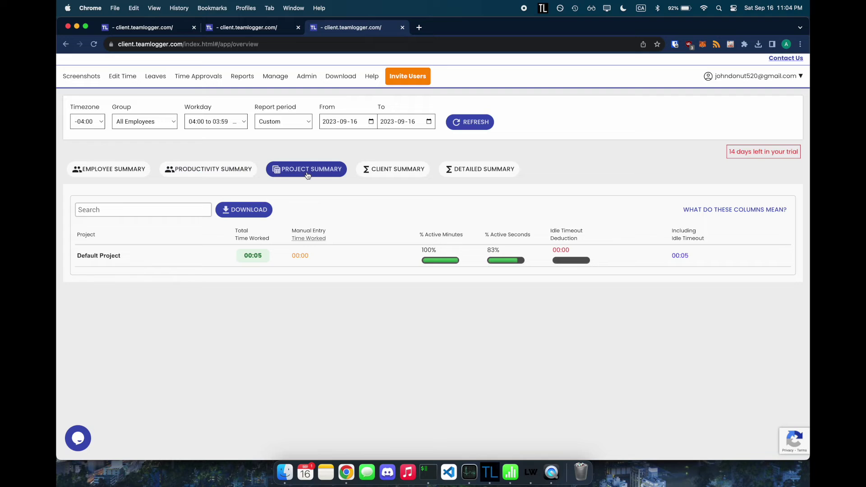
pyautogui.click(477, 172)
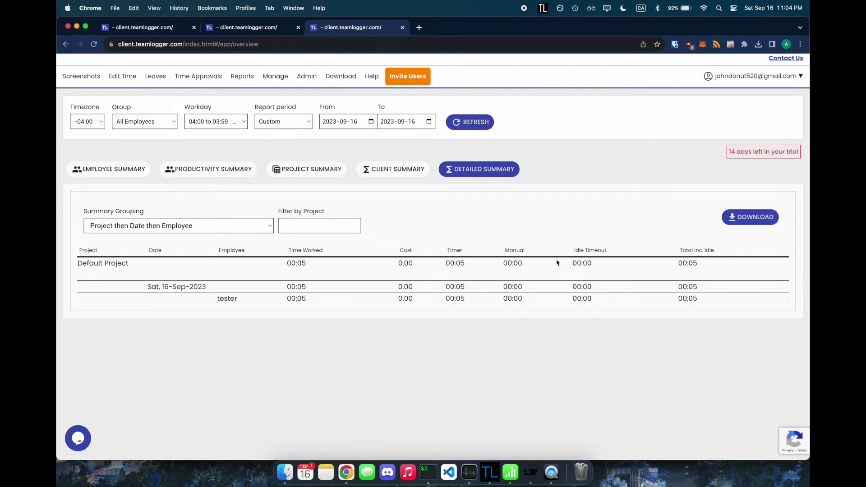
pyautogui.click(129, 169)
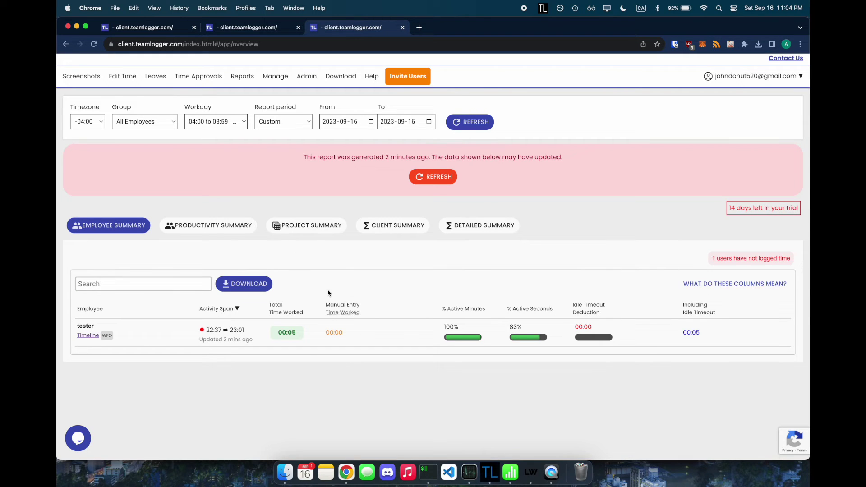
pyautogui.click(443, 177)
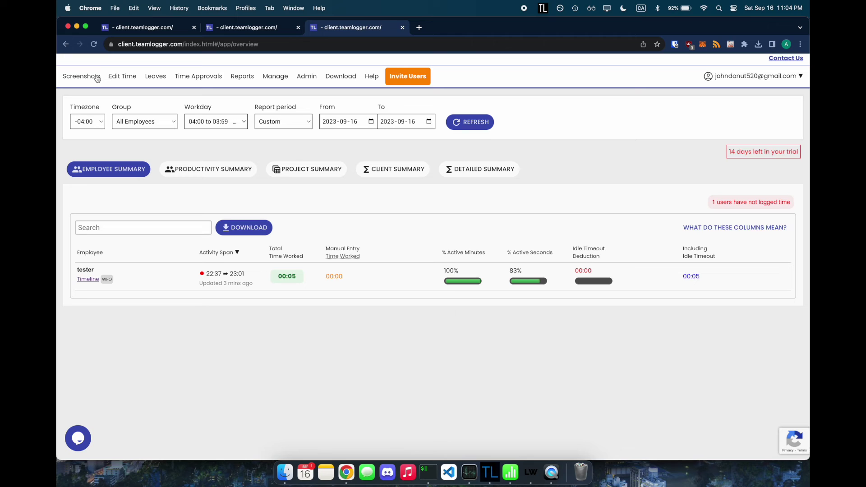
pyautogui.moveTo(82, 76)
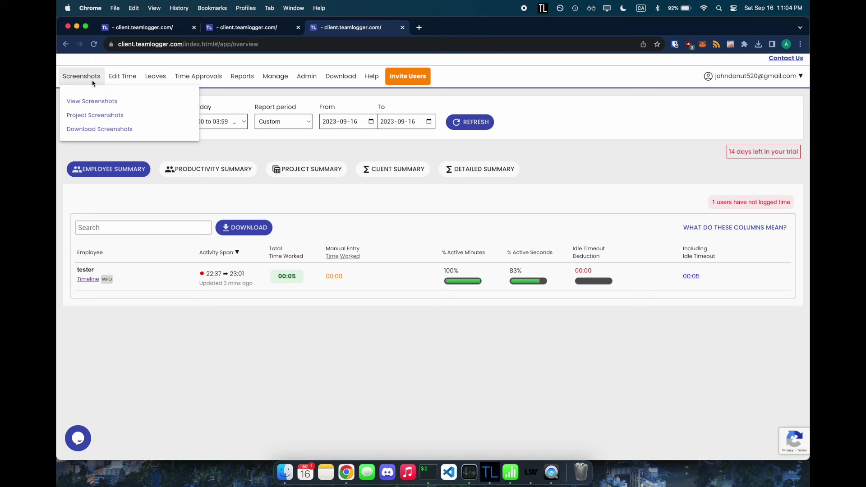
# Step: Open tester's screenshots timeline for 16 Sep 2023, showing three active one-minute sessions
pyautogui.click(89, 101)
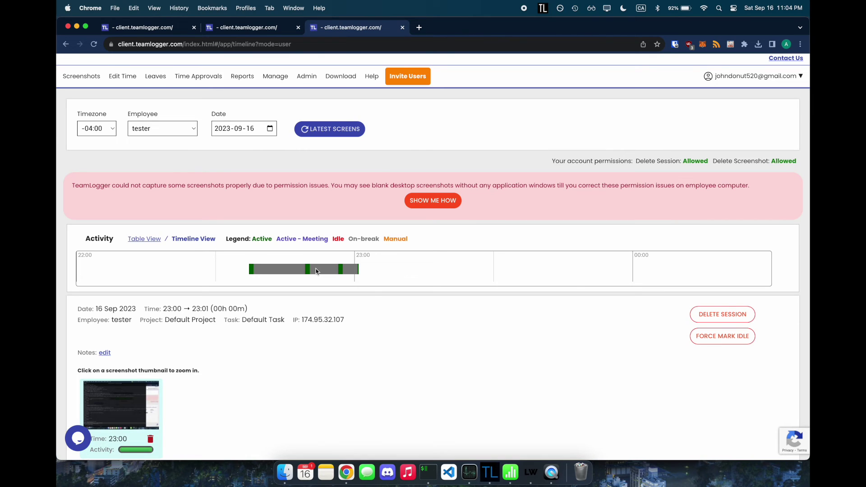
pyautogui.scroll(-3, 316, 271)
pyautogui.scroll(-3, 315, 272)
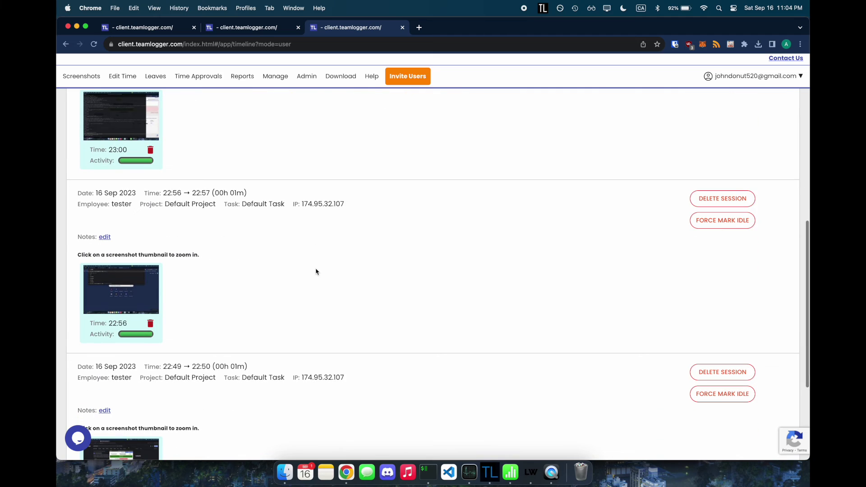
pyautogui.scroll(2, 315, 272)
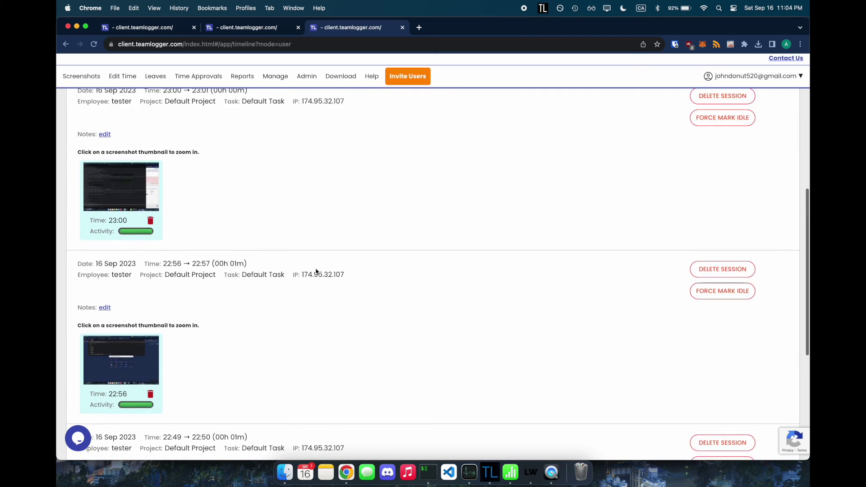
pyautogui.scroll(-3, 316, 271)
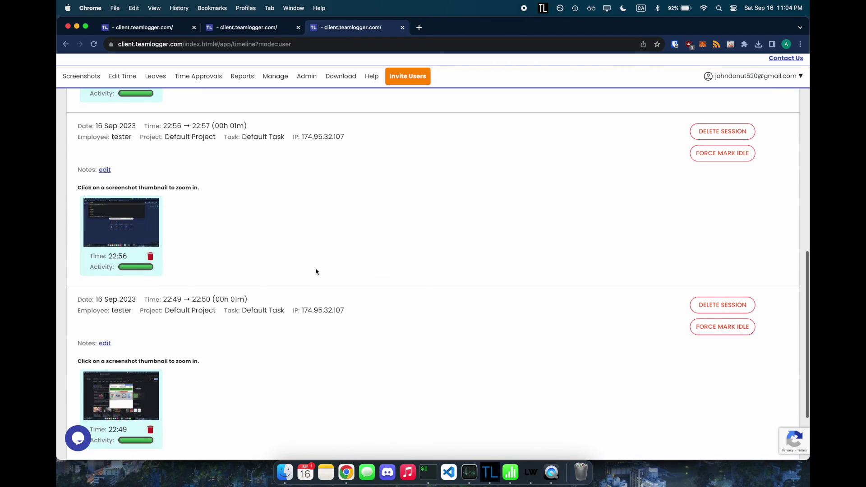
pyautogui.scroll(8, 316, 272)
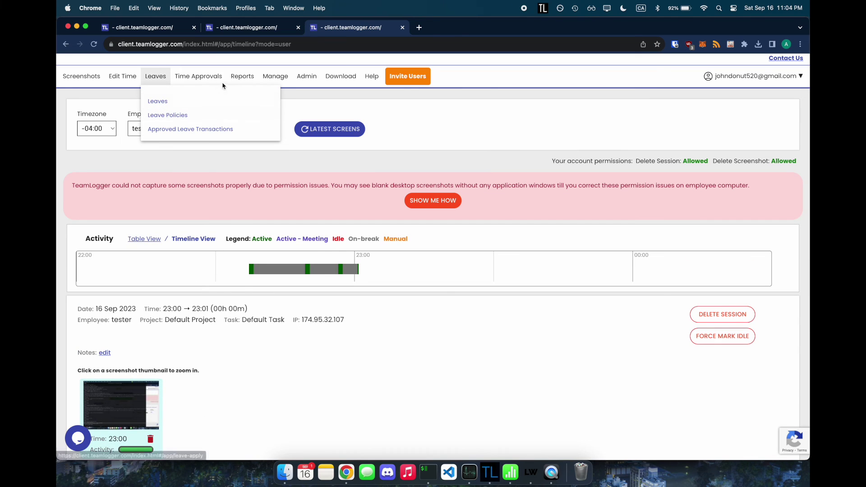
pyautogui.moveTo(243, 76)
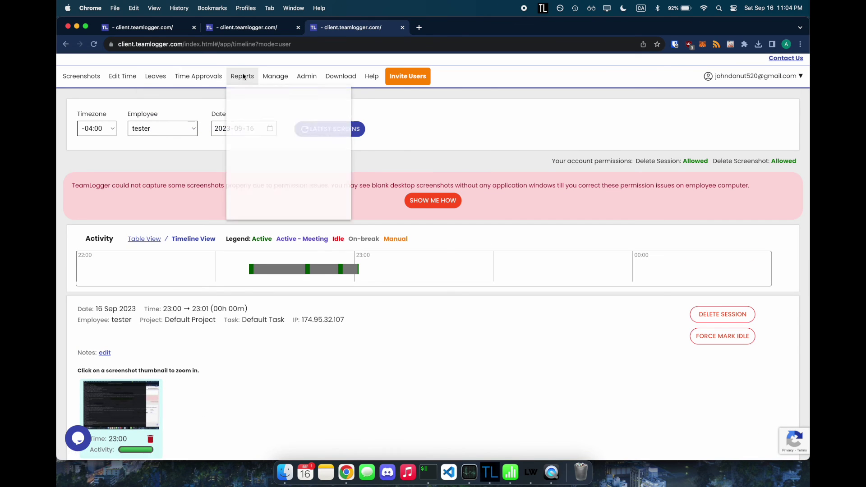
# Step: Go back to the employee summary table via Reports > Summary Report
pyautogui.click(239, 101)
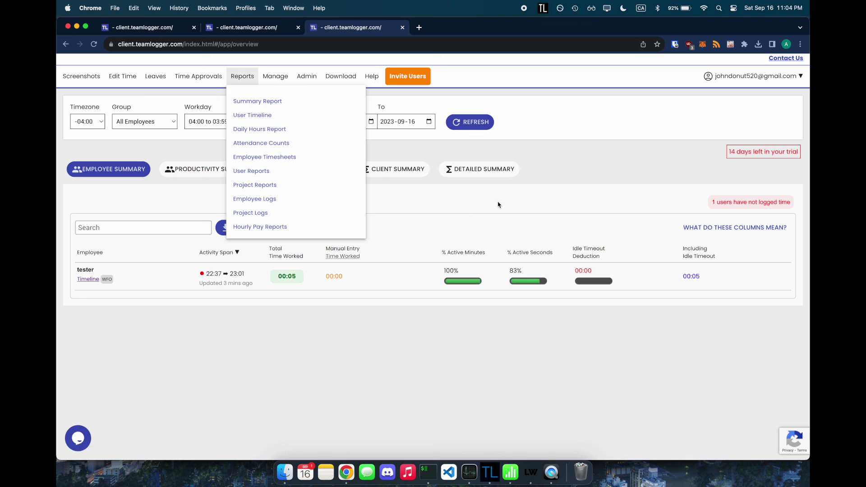